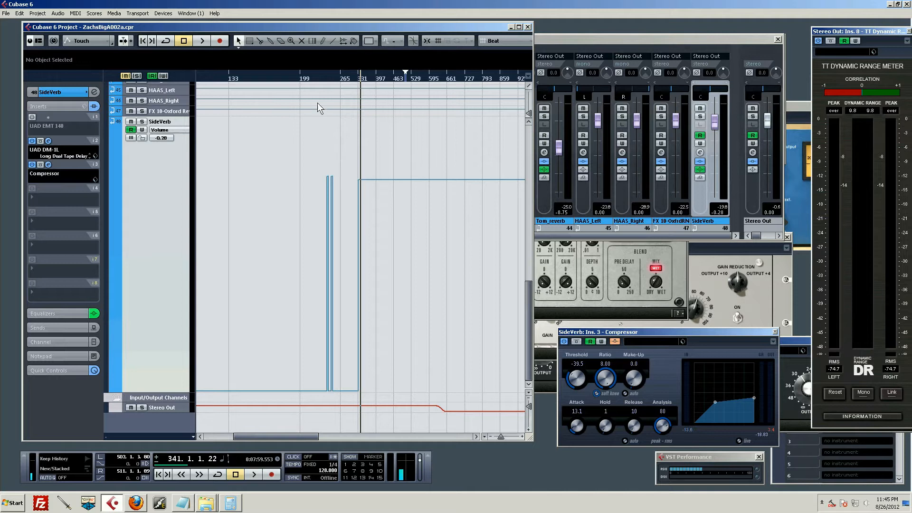
Step: Examine the two volume automation spikes on the SideVerb channel around bars 225 to 233 against the song's tracks
{"action": "left_click_drag", "start_coordinate": [319, 83], "coordinate": [315, 92]}
{"action": "scroll", "coordinate": [369, 239], "scroll_direction": "up", "scroll_amount": 10}
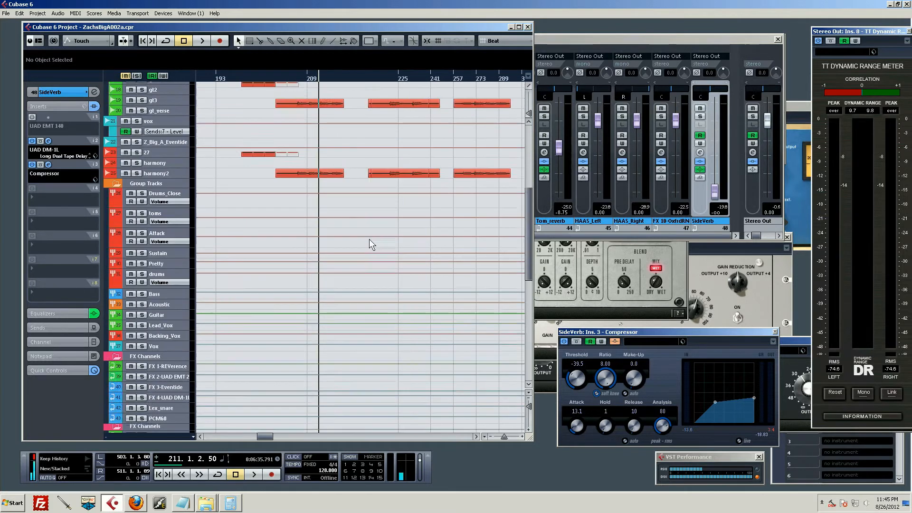
{"action": "scroll", "coordinate": [375, 232], "scroll_direction": "down", "scroll_amount": 10}
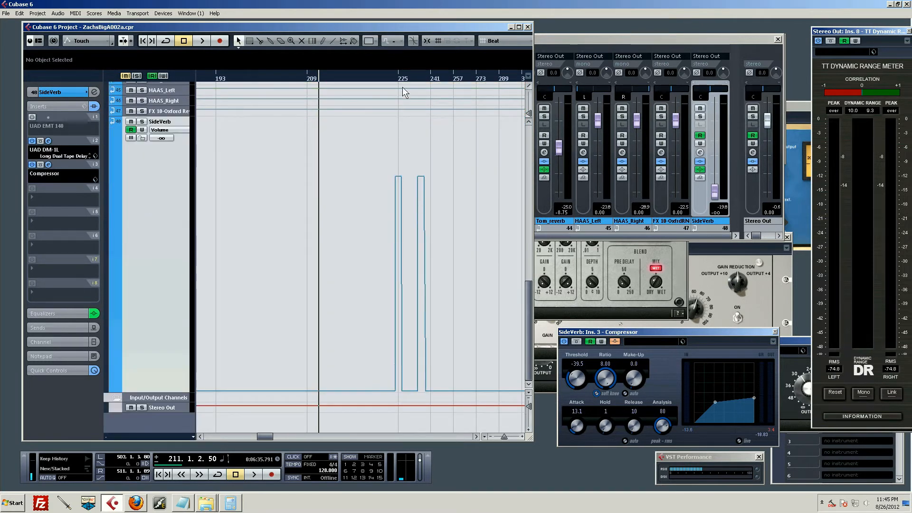
{"action": "left_click_drag", "start_coordinate": [403, 87], "coordinate": [401, 87]}
{"action": "left_click_drag", "start_coordinate": [357, 156], "coordinate": [418, 202]}
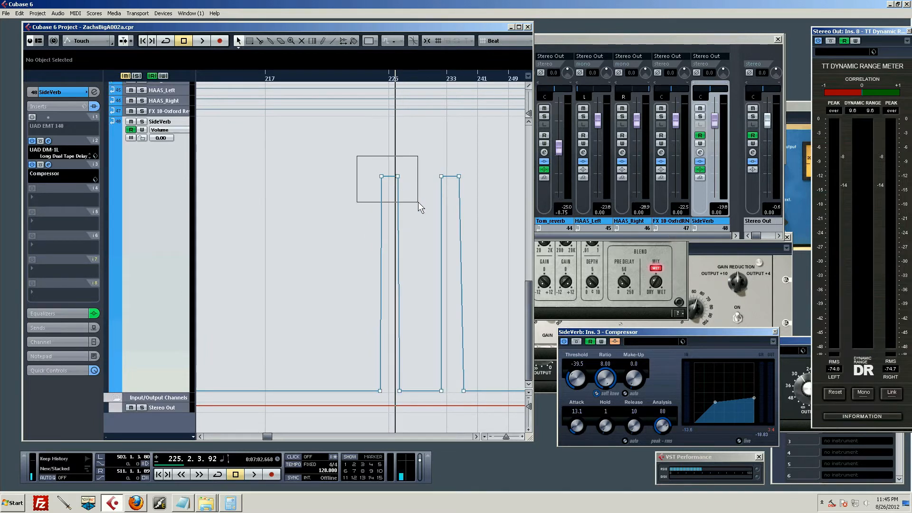
{"action": "scroll", "coordinate": [412, 181], "scroll_direction": "up", "scroll_amount": 10}
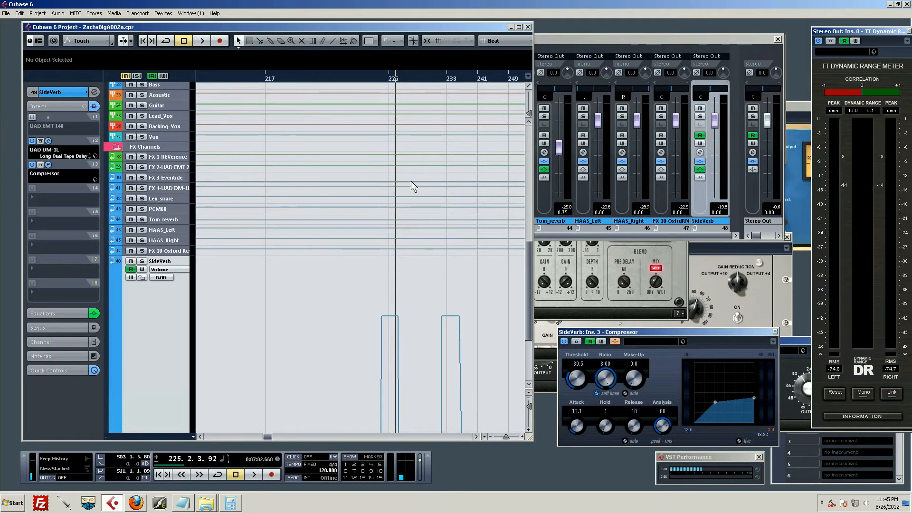
{"action": "scroll", "coordinate": [412, 181], "scroll_direction": "down", "scroll_amount": 7}
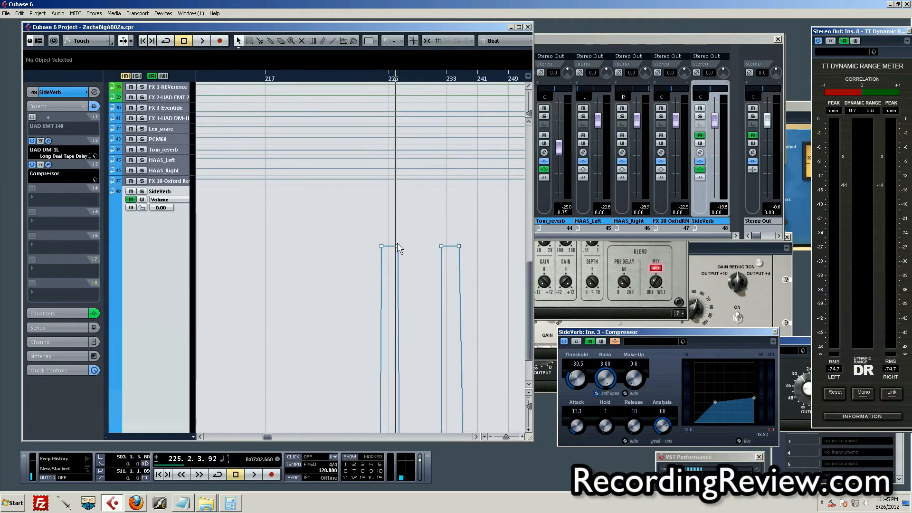
{"action": "scroll", "coordinate": [414, 239], "scroll_direction": "up", "scroll_amount": 8}
{"action": "scroll", "coordinate": [417, 236], "scroll_direction": "down", "scroll_amount": 2}
{"action": "scroll", "coordinate": [416, 236], "scroll_direction": "down", "scroll_amount": 5}
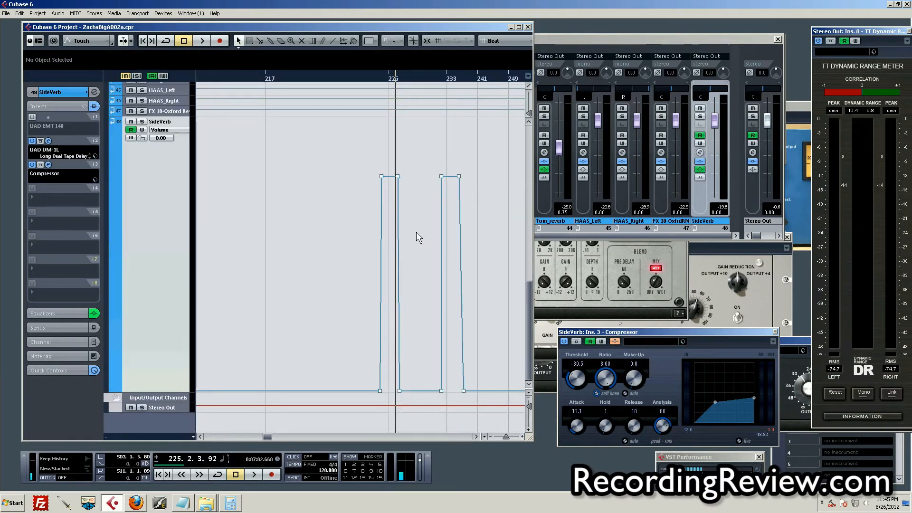
Step: Play the song from about bar 221 through the first SideVerb volume automation spike
{"action": "left_click_drag", "start_coordinate": [366, 152], "coordinate": [408, 202]}
{"action": "left_click_drag", "start_coordinate": [432, 144], "coordinate": [462, 209]}
{"action": "left_click", "coordinate": [337, 77]}
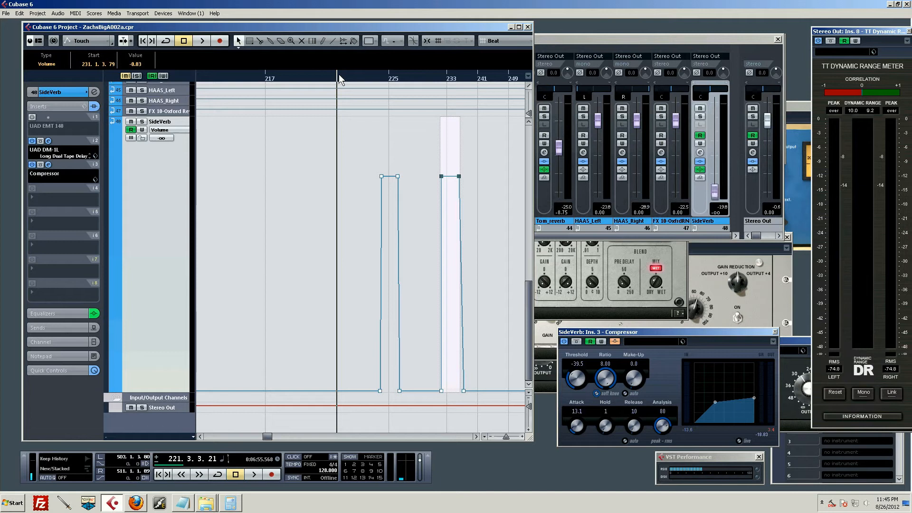
{"action": "key", "text": "space"}
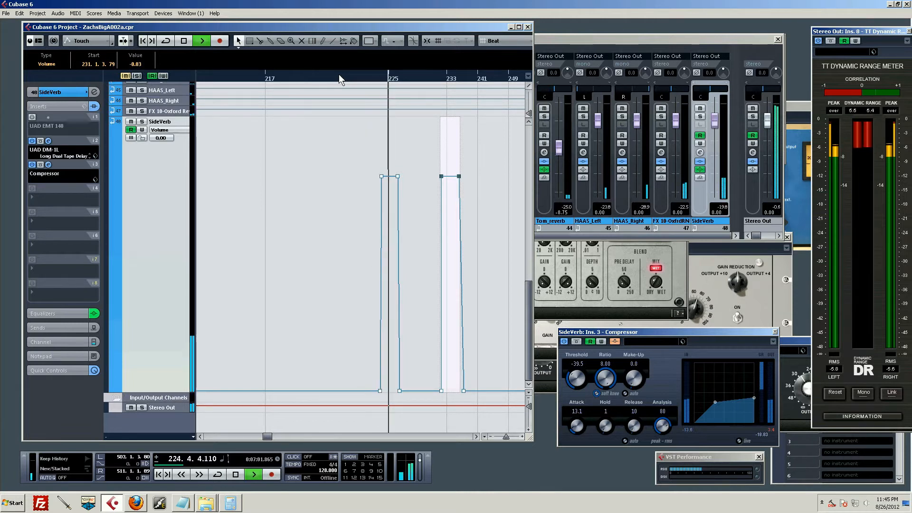
{"action": "key", "text": "space"}
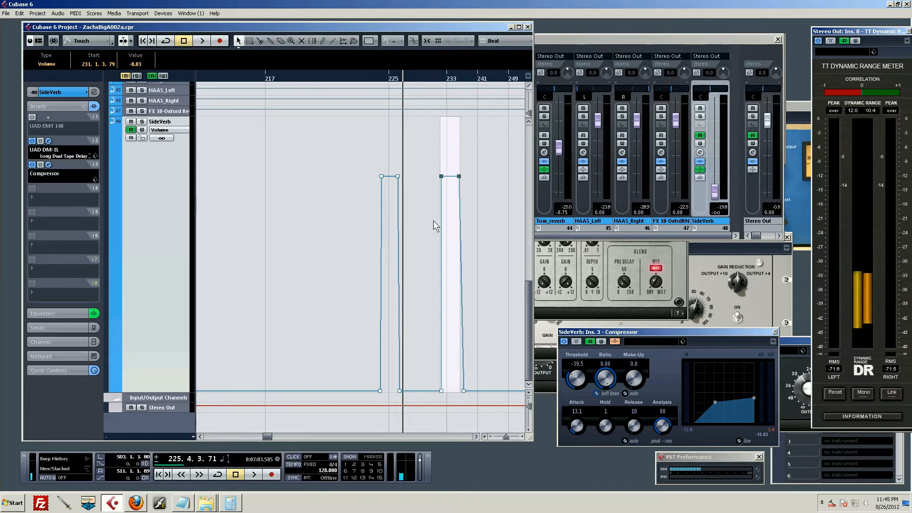
Step: Delete the SideVerb volume automation points that form the two spikes and the silent stretches around them
{"action": "left_click_drag", "start_coordinate": [450, 79], "coordinate": [391, 45]}
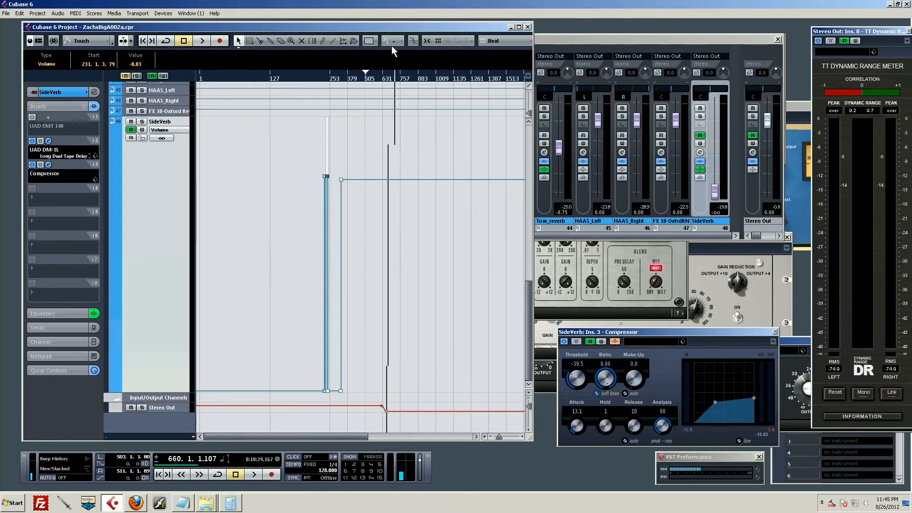
{"action": "scroll", "coordinate": [414, 205], "scroll_direction": "up", "scroll_amount": 10}
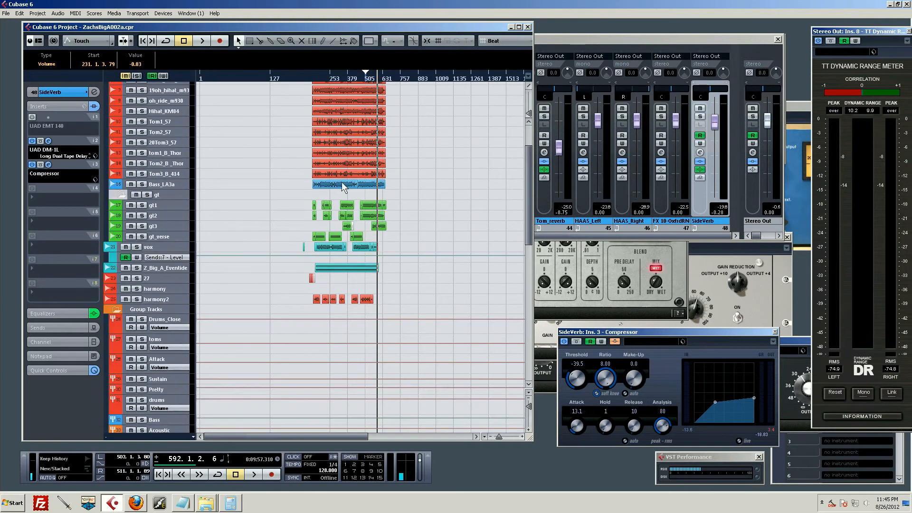
{"action": "scroll", "coordinate": [394, 309], "scroll_direction": "down", "scroll_amount": 10}
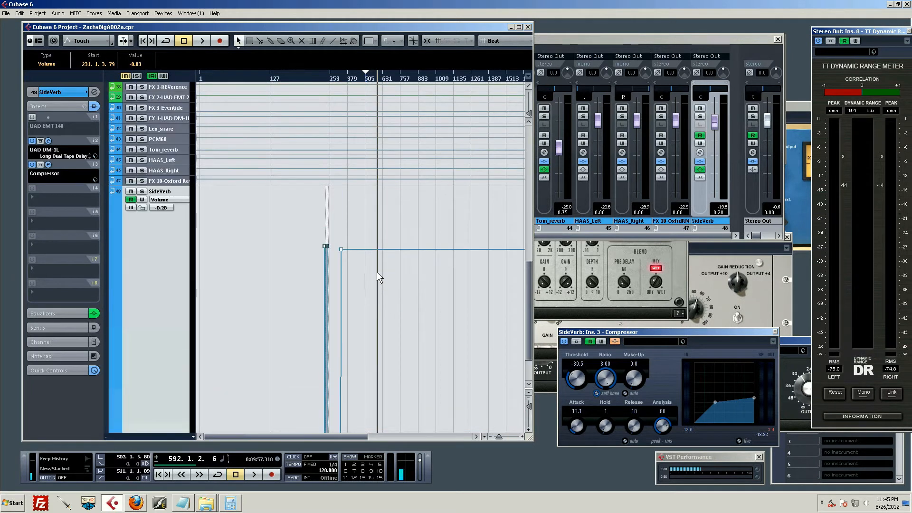
{"action": "scroll", "coordinate": [289, 250], "scroll_direction": "down", "scroll_amount": 3}
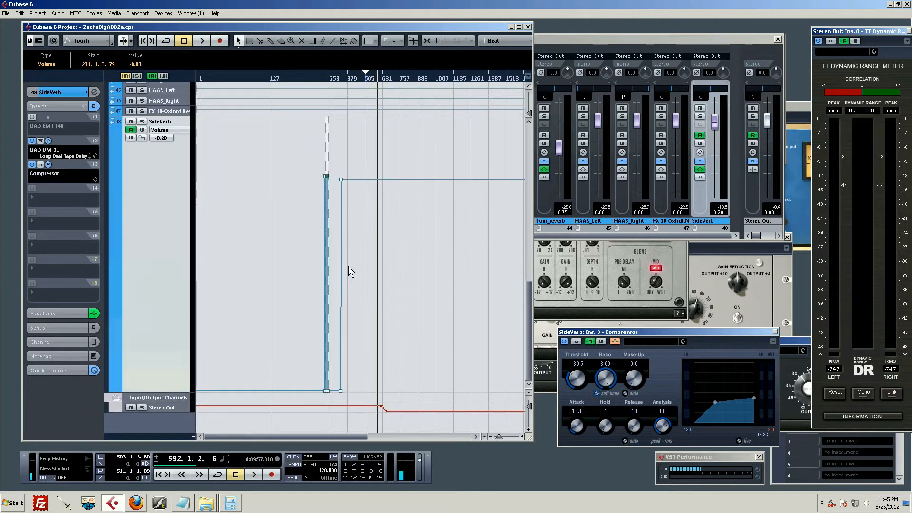
{"action": "left_click_drag", "start_coordinate": [318, 80], "coordinate": [419, 179]}
{"action": "key", "text": "Delete"}
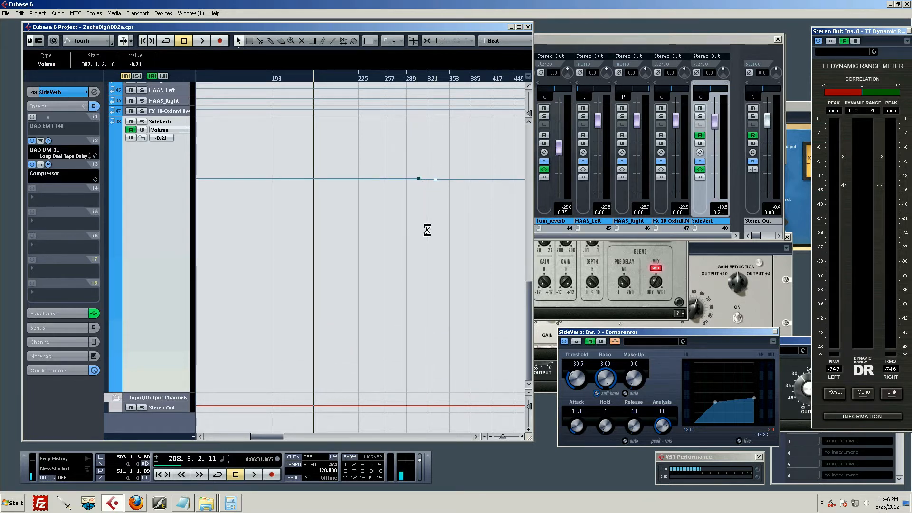
Step: Set the left locator at bar 197 and the right locator at bar 654 so the range spans the whole song
{"action": "scroll", "coordinate": [438, 210], "scroll_direction": "up", "scroll_amount": 10}
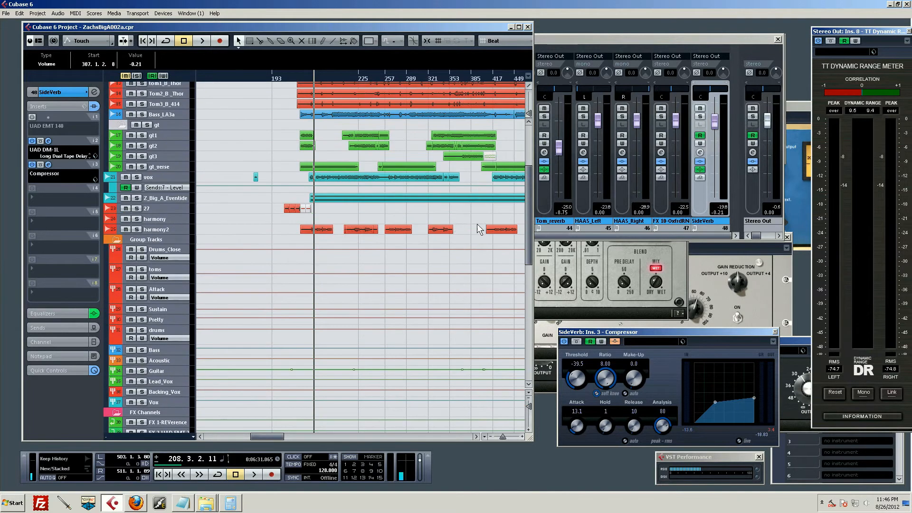
{"action": "scroll", "coordinate": [516, 349], "scroll_direction": "down", "scroll_amount": 3}
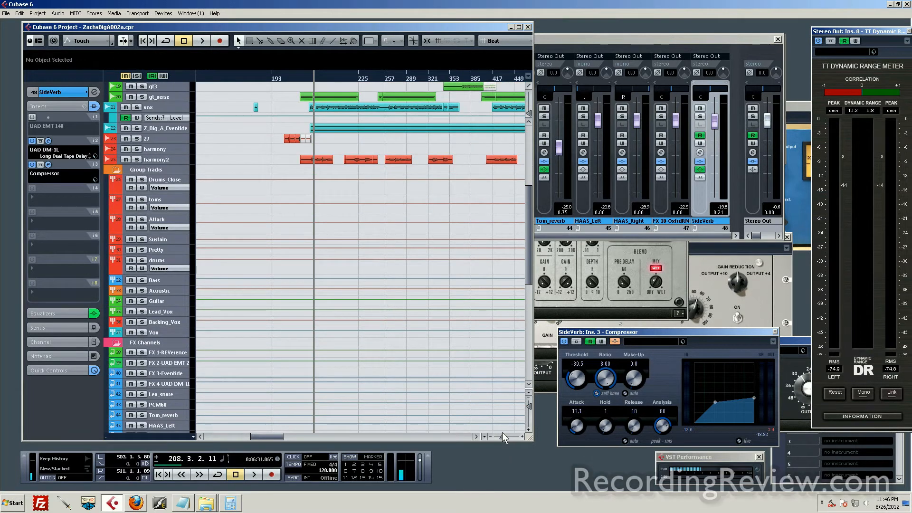
{"action": "left_click_drag", "start_coordinate": [506, 436], "coordinate": [499, 435]}
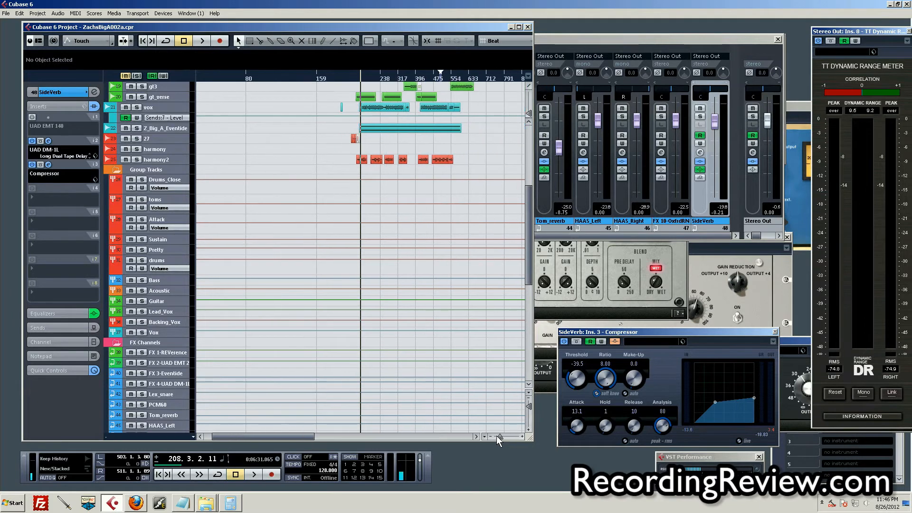
{"action": "left_click", "coordinate": [477, 436]}
{"action": "scroll", "coordinate": [443, 233], "scroll_direction": "up", "scroll_amount": 6}
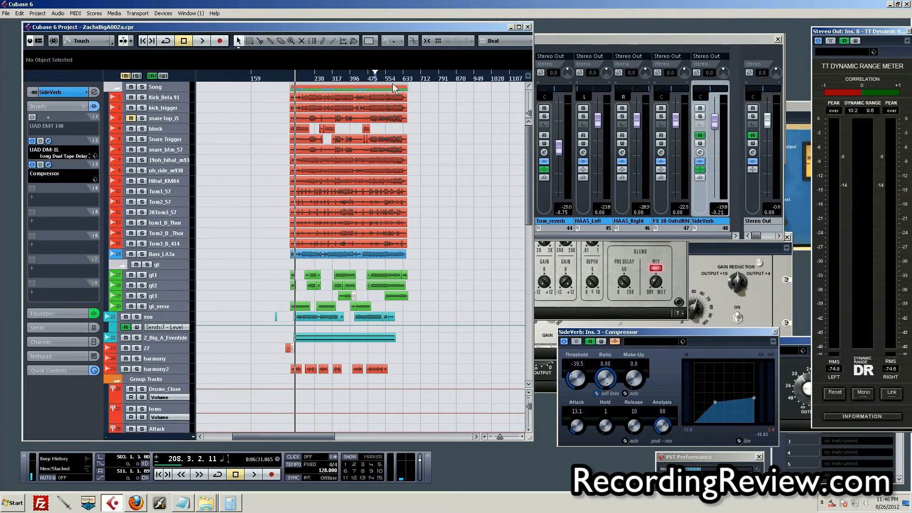
{"action": "left_click_drag", "start_coordinate": [403, 77], "coordinate": [275, 141]}
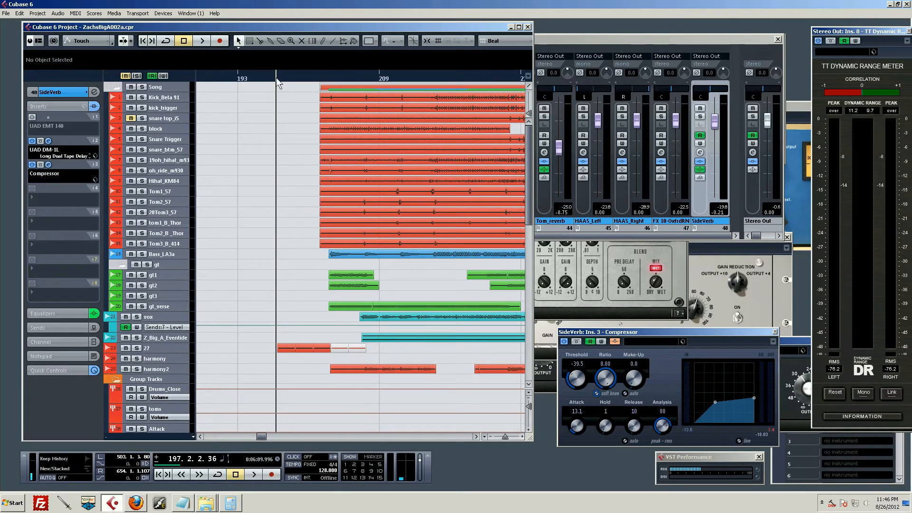
{"action": "left_click", "coordinate": [277, 76], "text": "ctrl"}
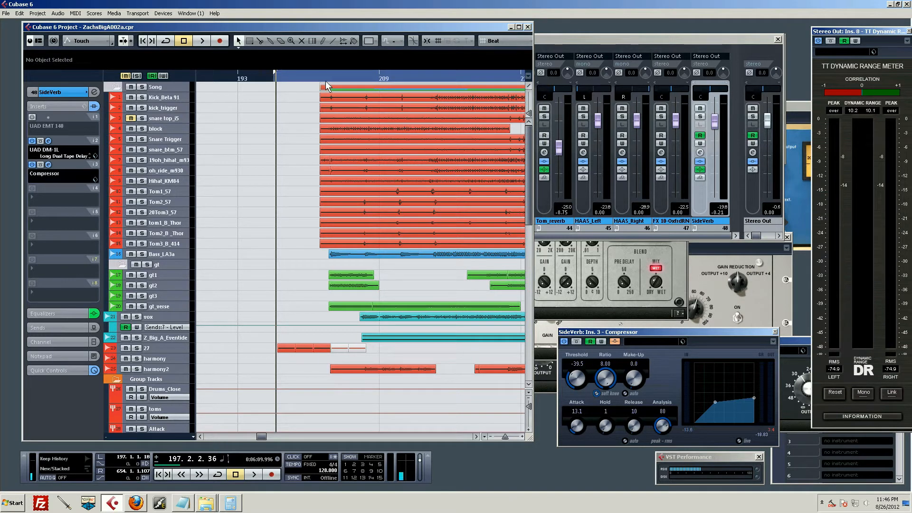
{"action": "left_click_drag", "start_coordinate": [337, 80], "coordinate": [383, 58]}
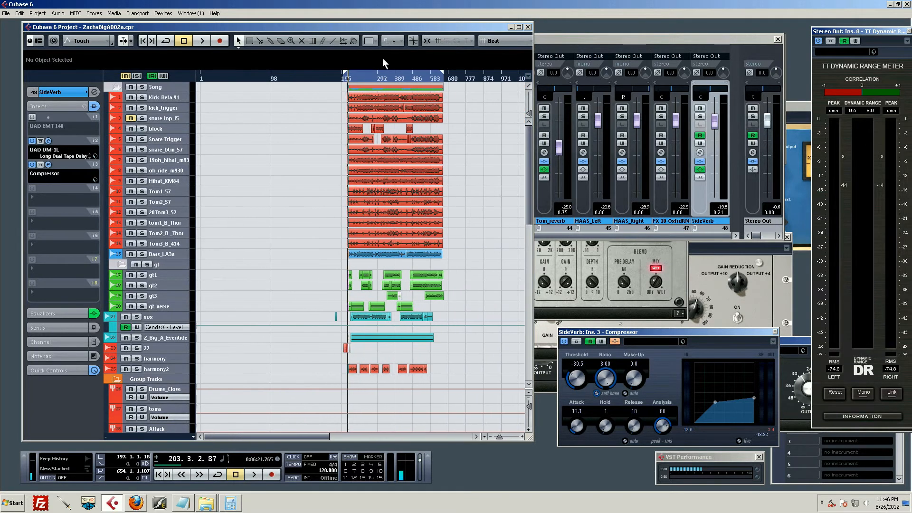
Step: Rename the SideVerb channel as SideLay
{"action": "left_click", "coordinate": [706, 224]}
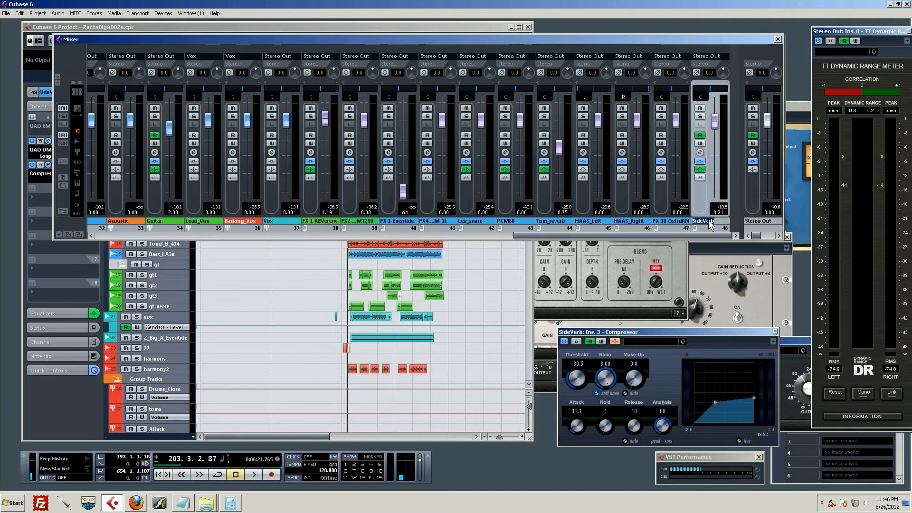
{"action": "type", "text": "Lay"}
{"action": "key", "text": "Return"}
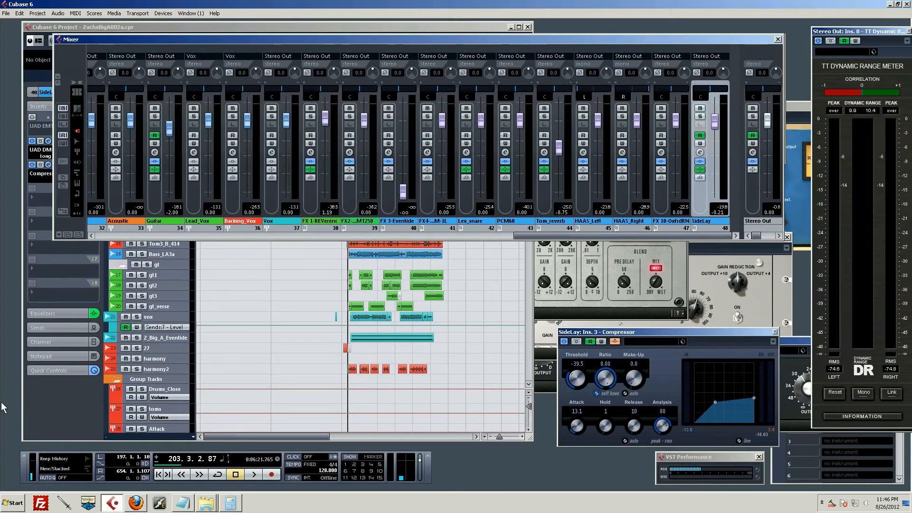
{"action": "left_click", "coordinate": [71, 401]}
{"action": "scroll", "coordinate": [372, 288], "scroll_direction": "down", "scroll_amount": 8}
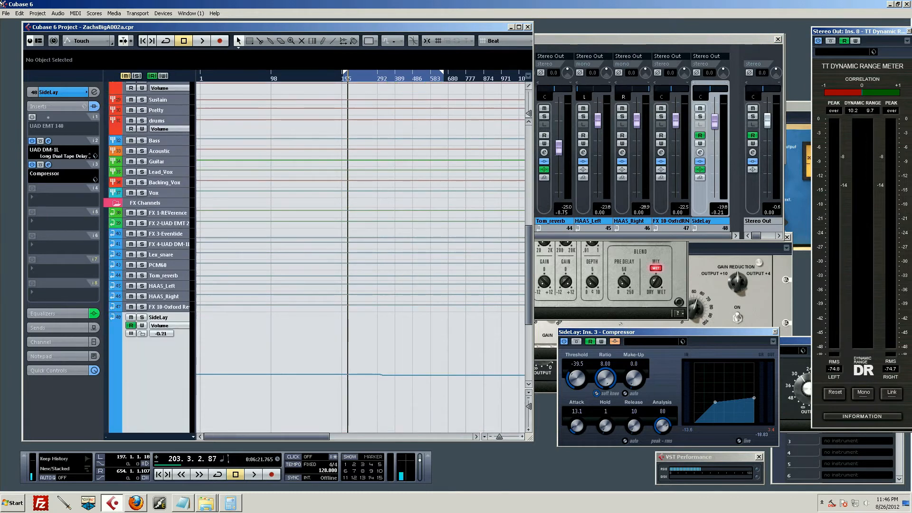
Step: Start an audio mixdown export and choose the SideLay FX channel as its source
{"action": "left_click", "coordinate": [6, 13]}
{"action": "mouse_move", "coordinate": [73, 149]}
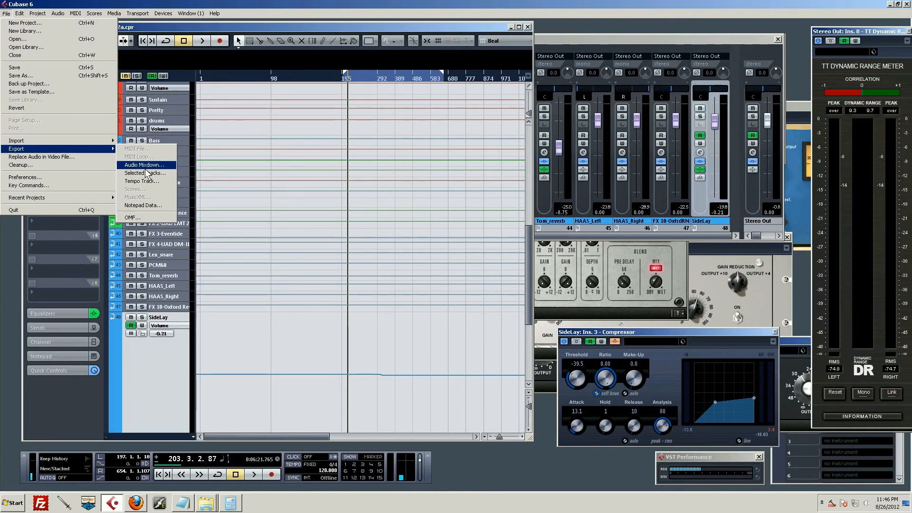
{"action": "left_click", "coordinate": [151, 165]}
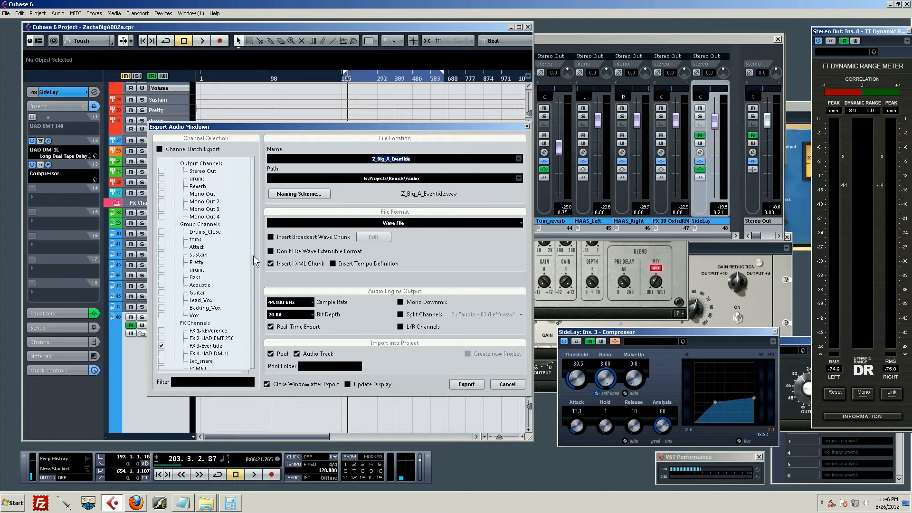
{"action": "scroll", "coordinate": [253, 256], "scroll_direction": "down", "scroll_amount": 9}
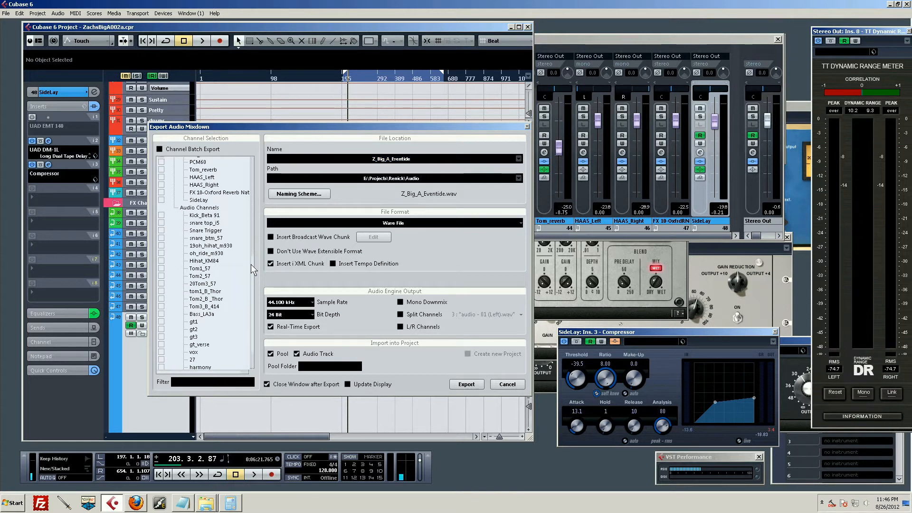
{"action": "scroll", "coordinate": [251, 265], "scroll_direction": "up", "scroll_amount": 1}
{"action": "left_click", "coordinate": [190, 205]}
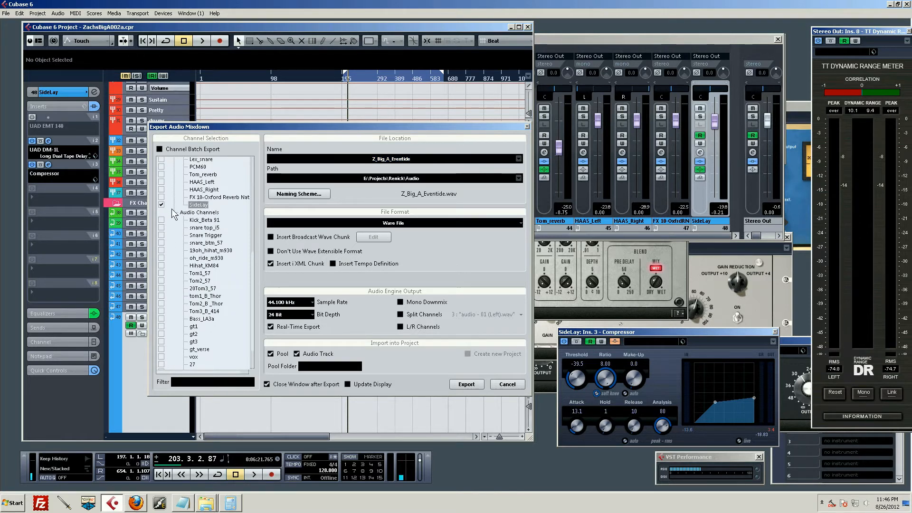
Step: Turn off real-time export, name the file Sidelay, and export the mixdown
{"action": "left_click", "coordinate": [285, 328]}
{"action": "left_click", "coordinate": [449, 159]}
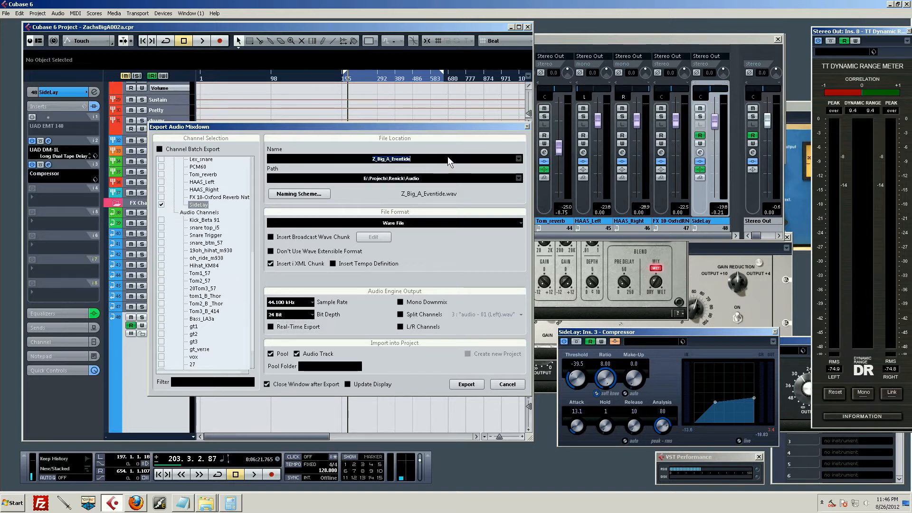
{"action": "type", "text": "Sidelay"}
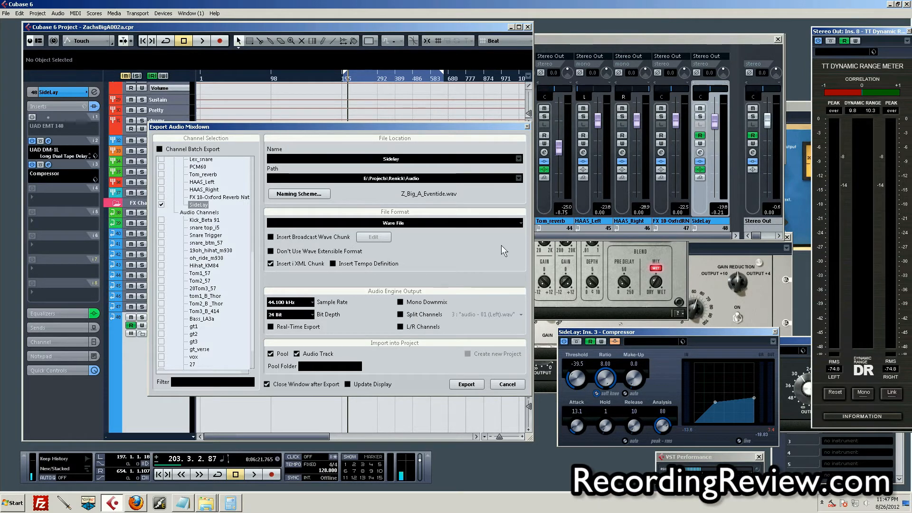
{"action": "left_click", "coordinate": [462, 386]}
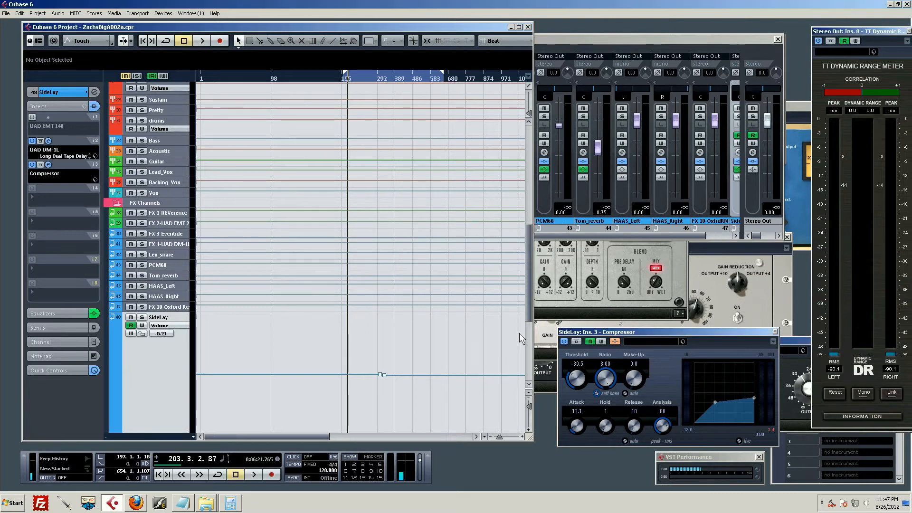
Step: Turn off automation reading on the SideLay FX channel and lower the imported Sidelay audio track's fader to -∞
{"action": "scroll", "coordinate": [189, 325], "scroll_direction": "down", "scroll_amount": 3}
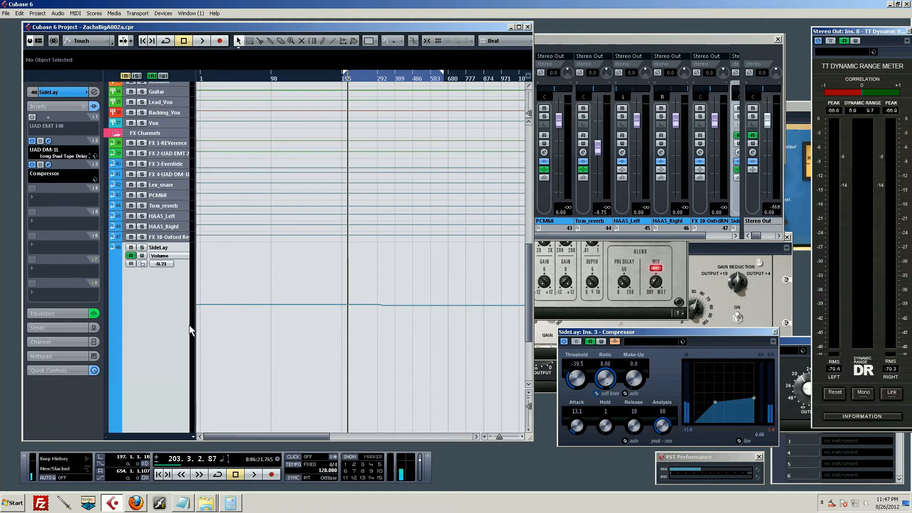
{"action": "left_click", "coordinate": [131, 256]}
{"action": "left_click", "coordinate": [659, 233]}
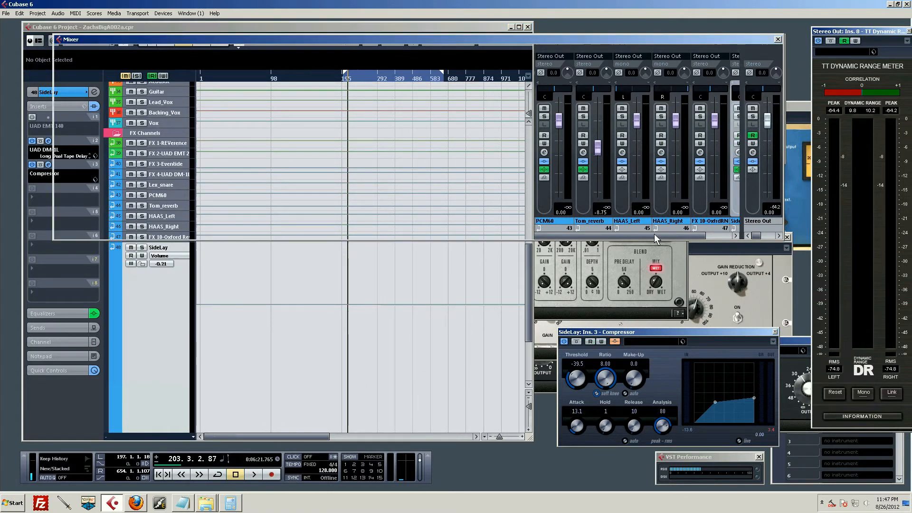
{"action": "left_click_drag", "start_coordinate": [715, 131], "coordinate": [688, 381]}
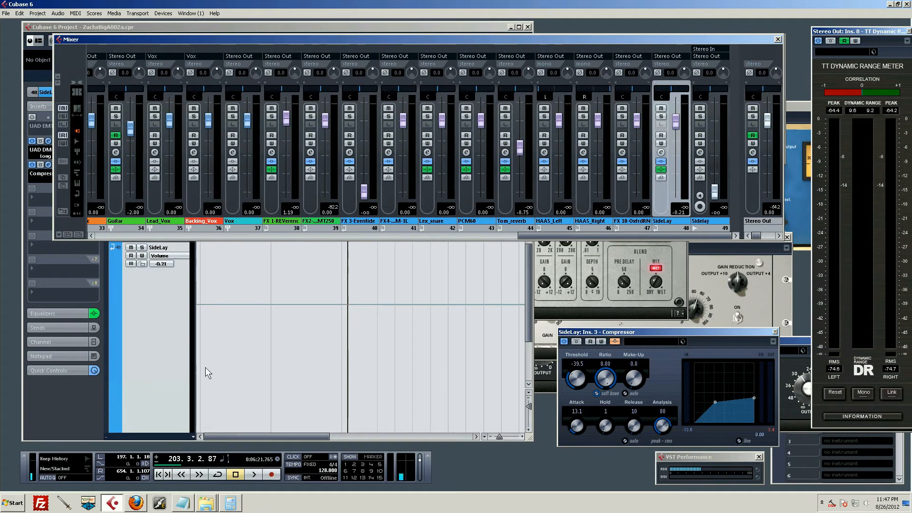
{"action": "left_click", "coordinate": [167, 369]}
{"action": "scroll", "coordinate": [323, 344], "scroll_direction": "down", "scroll_amount": 5}
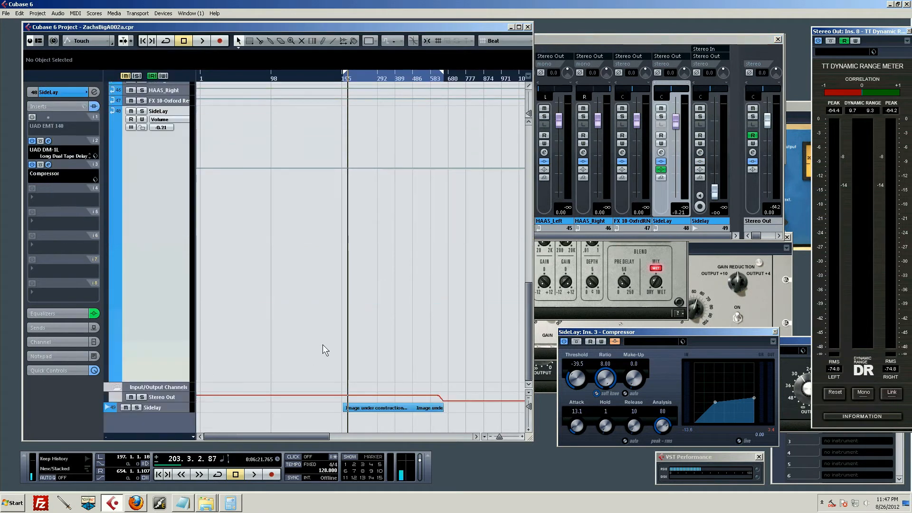
Step: Select the Sidelay audio track and examine its rendered waveform up close
{"action": "left_click", "coordinate": [175, 407]}
{"action": "scroll", "coordinate": [402, 222], "scroll_direction": "up", "scroll_amount": 3}
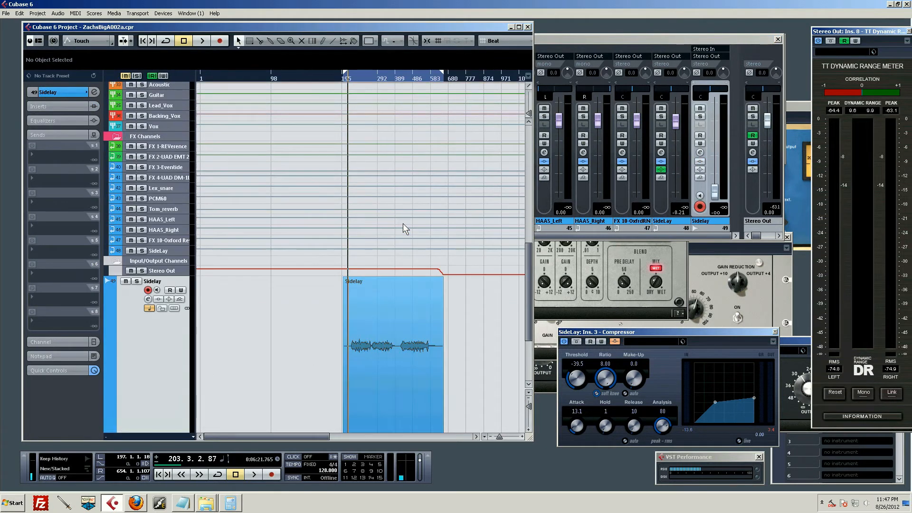
{"action": "scroll", "coordinate": [403, 223], "scroll_direction": "down", "scroll_amount": 3}
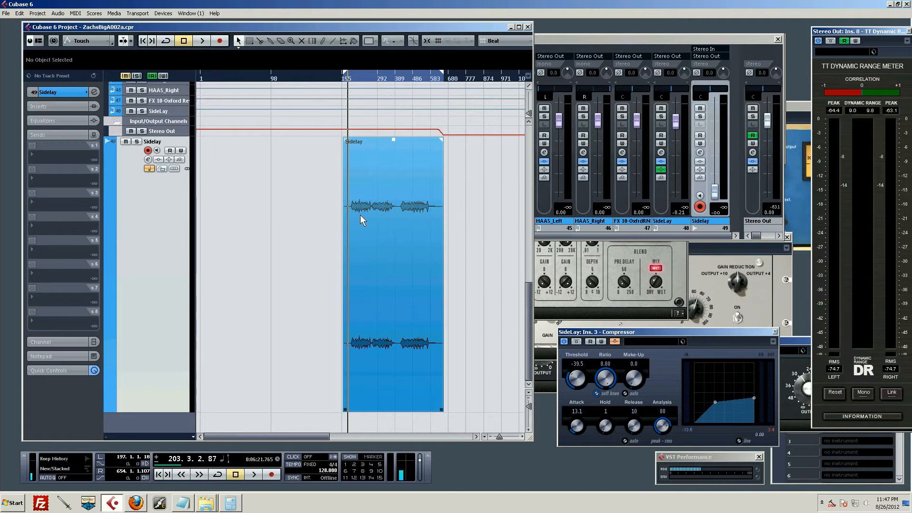
{"action": "scroll", "coordinate": [360, 214], "scroll_direction": "up", "scroll_amount": 6}
{"action": "scroll", "coordinate": [377, 201], "scroll_direction": "down", "scroll_amount": 4}
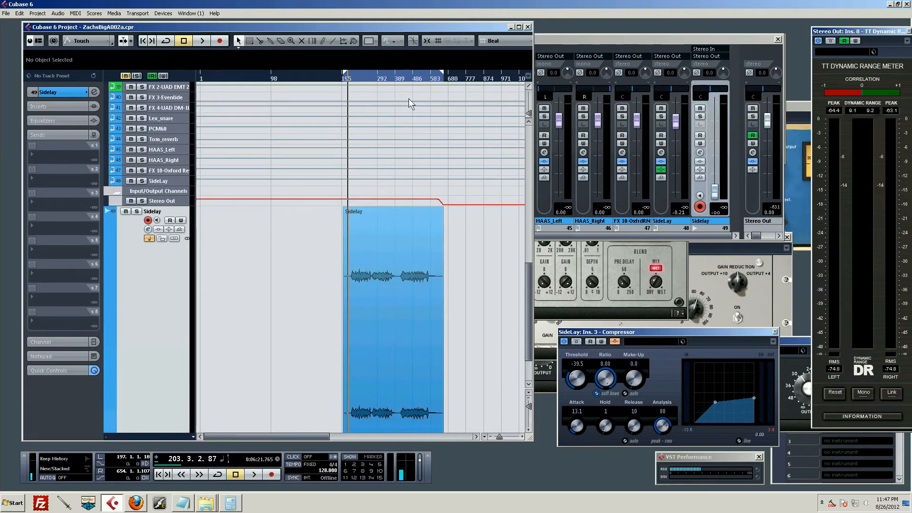
{"action": "left_click_drag", "start_coordinate": [375, 79], "coordinate": [339, 109]}
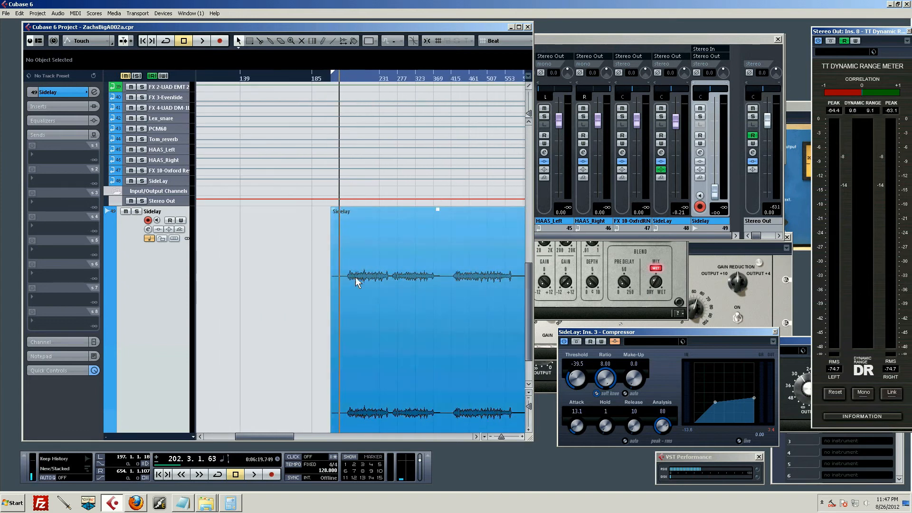
{"action": "scroll", "coordinate": [392, 299], "scroll_direction": "down", "scroll_amount": 3}
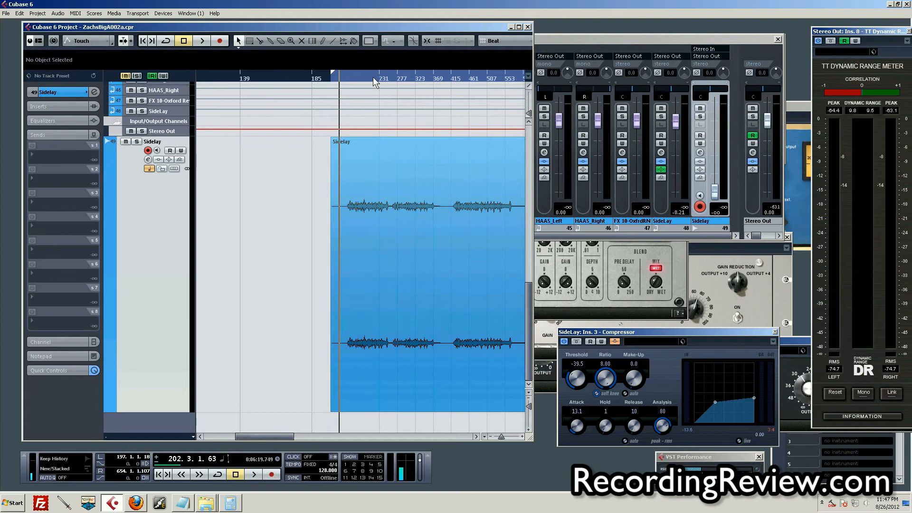
{"action": "left_click_drag", "start_coordinate": [372, 78], "coordinate": [356, 82]}
{"action": "scroll", "coordinate": [296, 253], "scroll_direction": "up", "scroll_amount": 3}
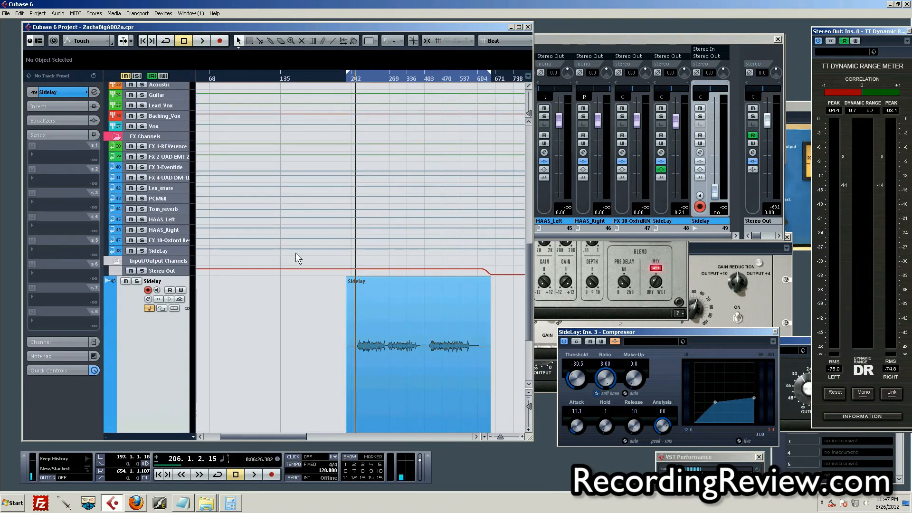
Step: Move the Sidelay track directly below Z_Big_A_Eventide and colour it teal like the vocal tracks
{"action": "scroll", "coordinate": [162, 85], "scroll_direction": "up", "scroll_amount": 7}
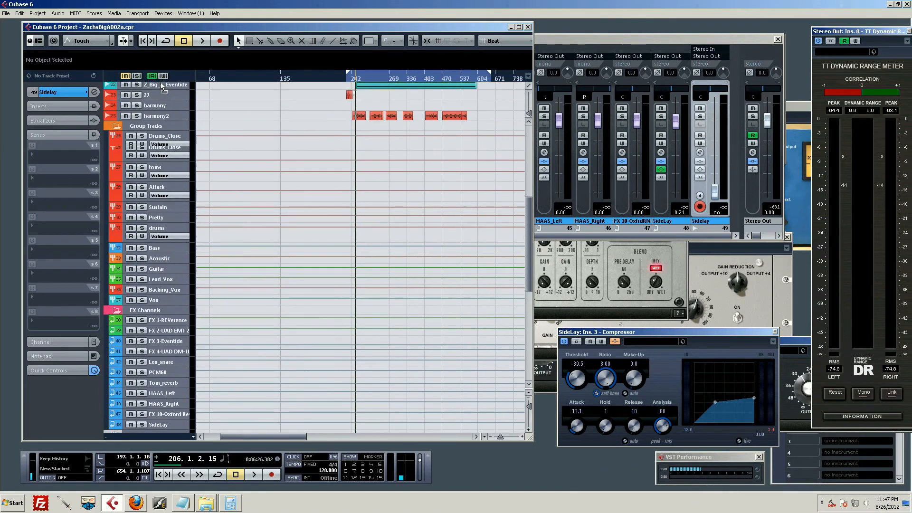
{"action": "scroll", "coordinate": [162, 85], "scroll_direction": "up", "scroll_amount": 7}
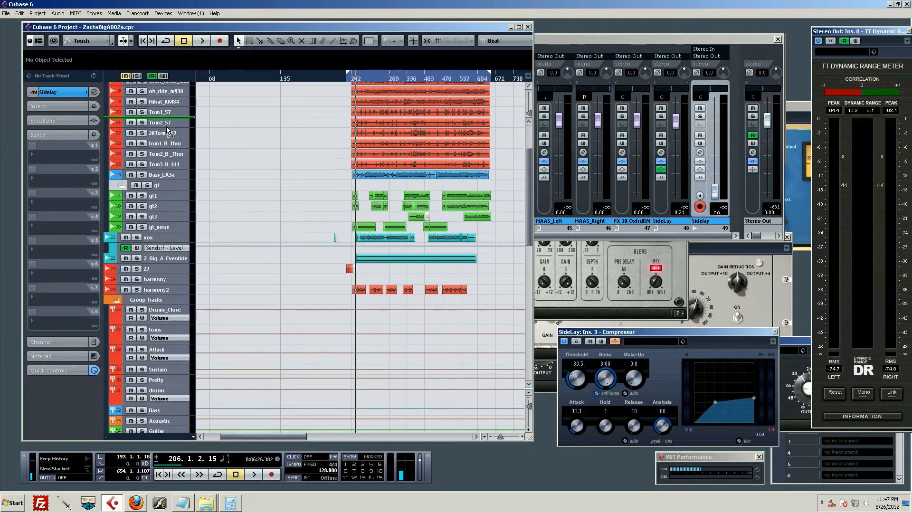
{"action": "left_click", "coordinate": [171, 267]}
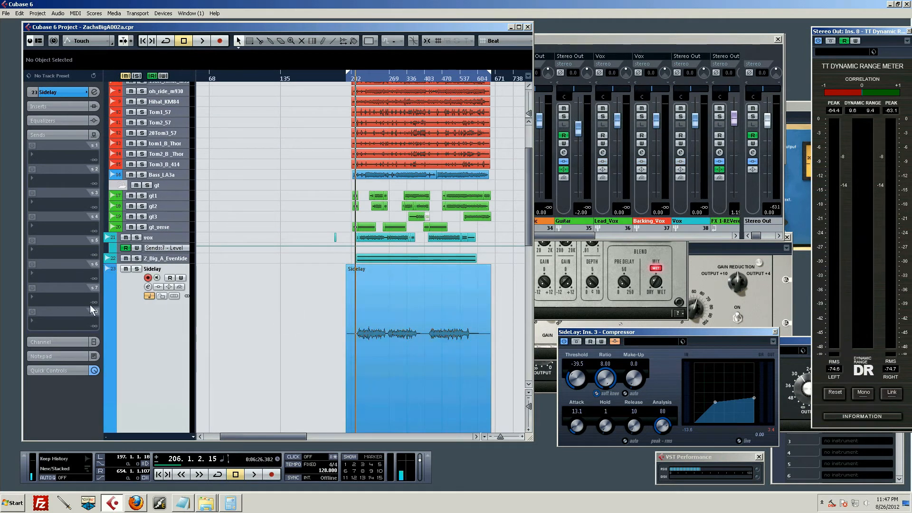
{"action": "left_click", "coordinate": [107, 309], "text": "ctrl"}
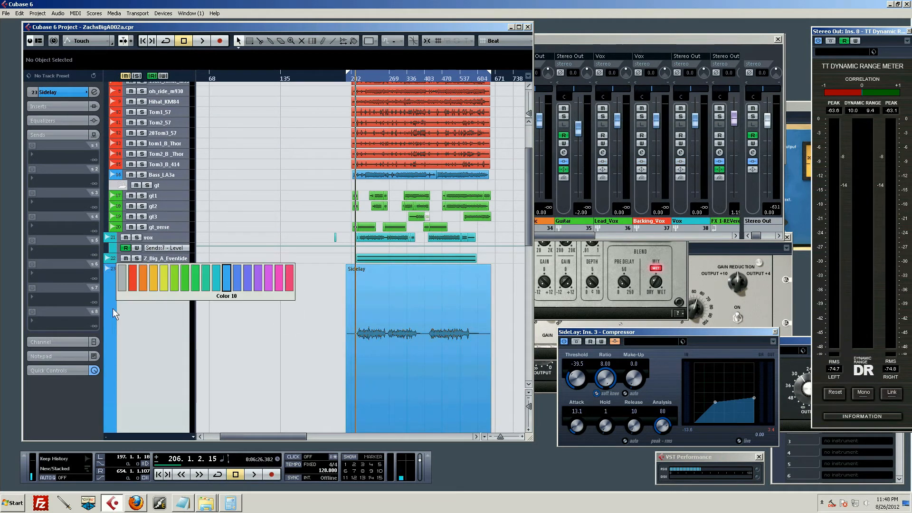
{"action": "left_click", "coordinate": [221, 290]}
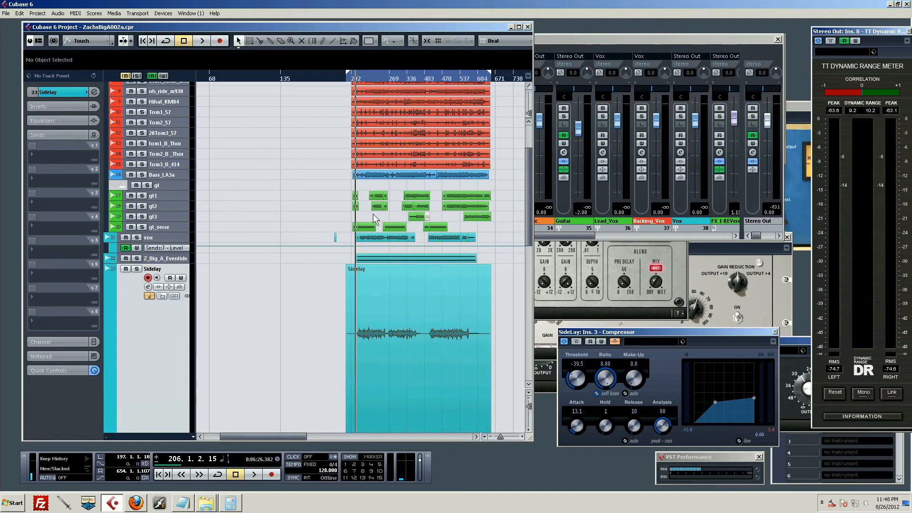
Step: Audition the Sidelay clip from about bar 223, isolate the loud delay burst at bar 225 with two splits, and delete the audio before it
{"action": "left_click_drag", "start_coordinate": [365, 78], "coordinate": [369, 123]}
{"action": "scroll", "coordinate": [357, 351], "scroll_direction": "down", "scroll_amount": 5}
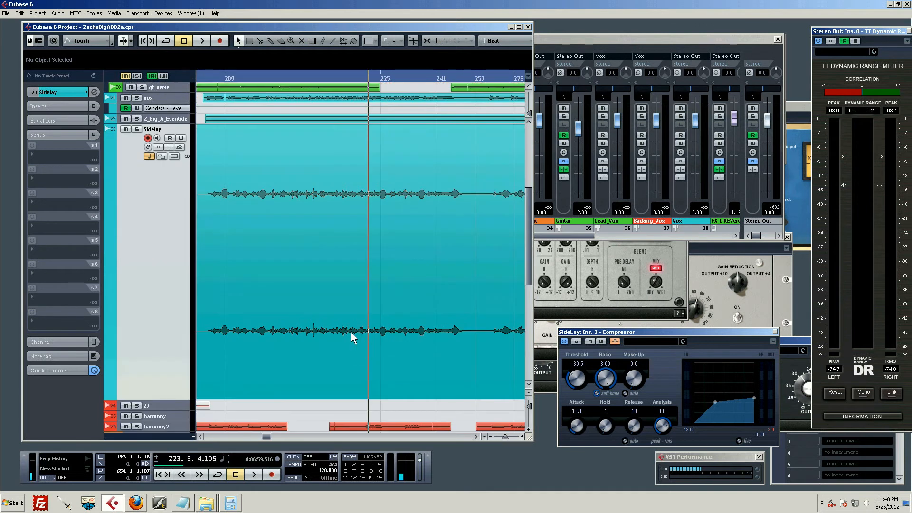
{"action": "scroll", "coordinate": [359, 304], "scroll_direction": "up", "scroll_amount": 3}
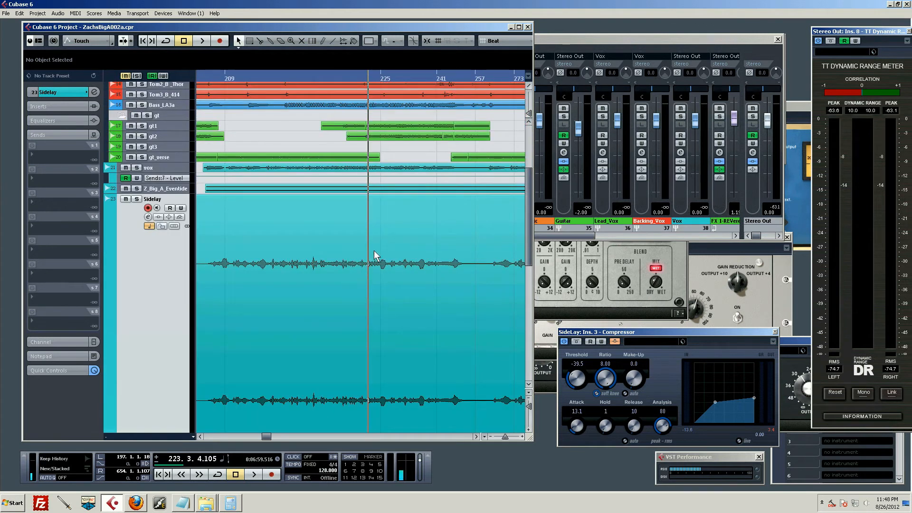
{"action": "key", "text": "space"}
{"action": "left_click_drag", "start_coordinate": [506, 436], "coordinate": [503, 429]}
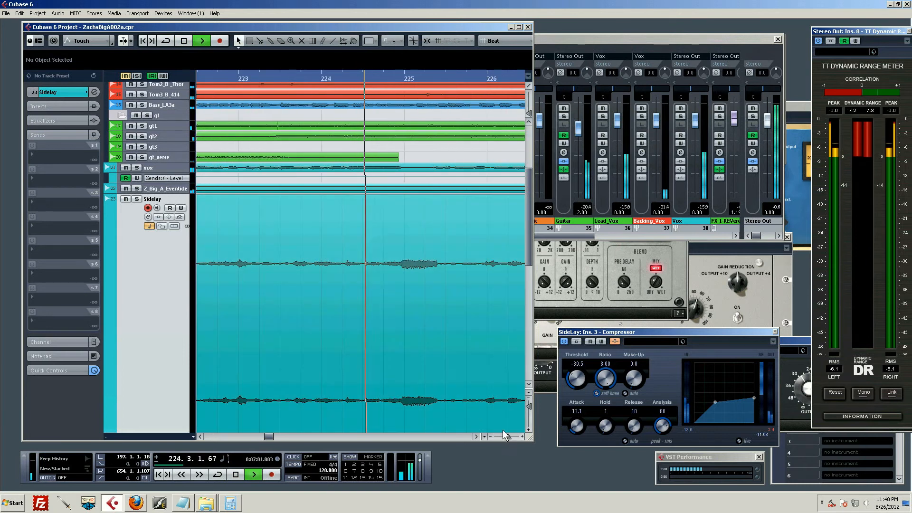
{"action": "key", "text": "space"}
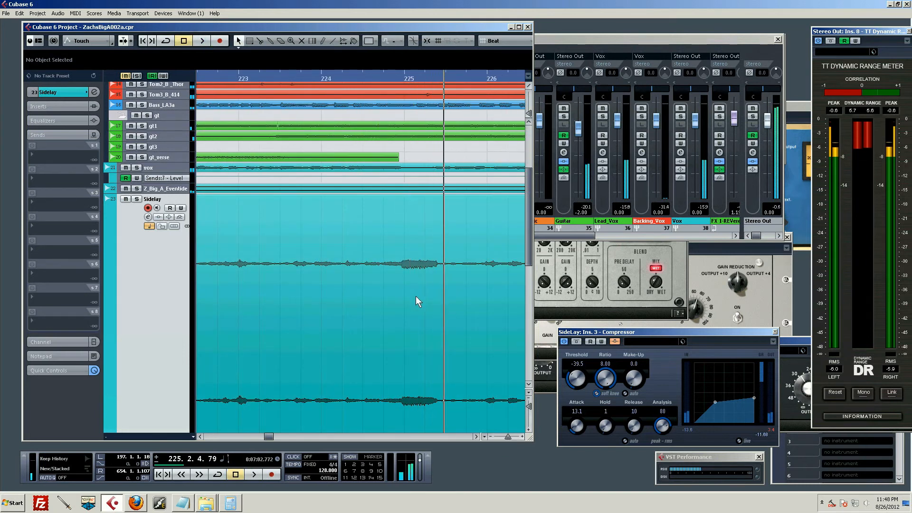
{"action": "key", "text": "3"}
{"action": "left_click", "coordinate": [401, 279]}
{"action": "left_click", "coordinate": [441, 277]}
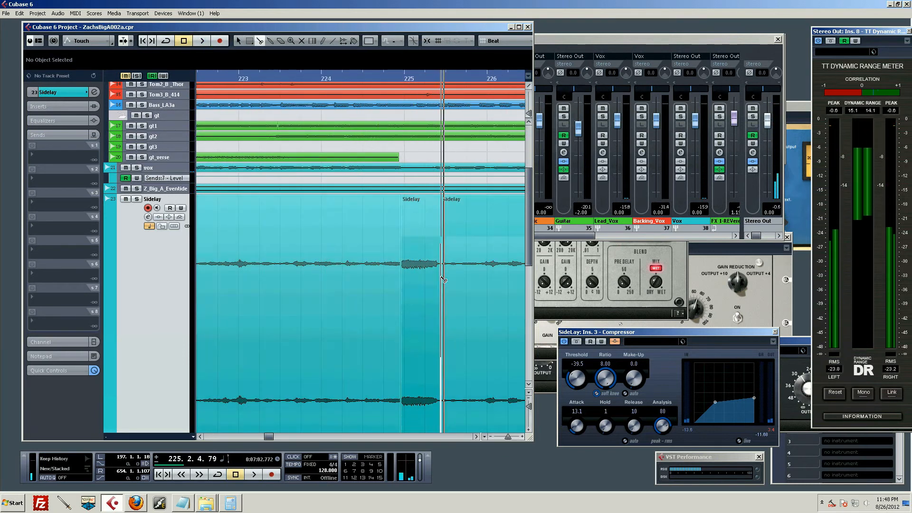
{"action": "key", "text": "Delete"}
{"action": "key", "text": "1"}
Step: Split the Sidelay clip around the loud burst at about bars 233 and 236, and erase the segment between it and the bar 225 burst
{"action": "left_click_drag", "start_coordinate": [432, 78], "coordinate": [434, 61]}
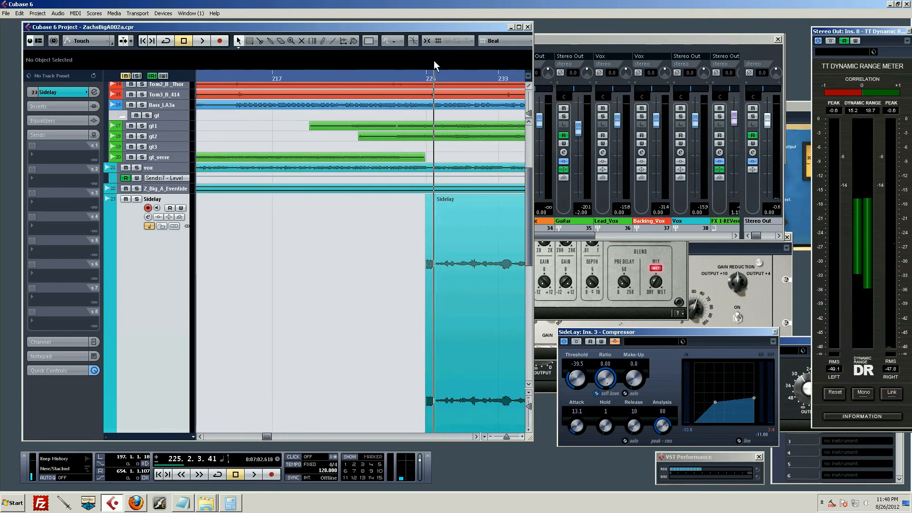
{"action": "key", "text": "space"}
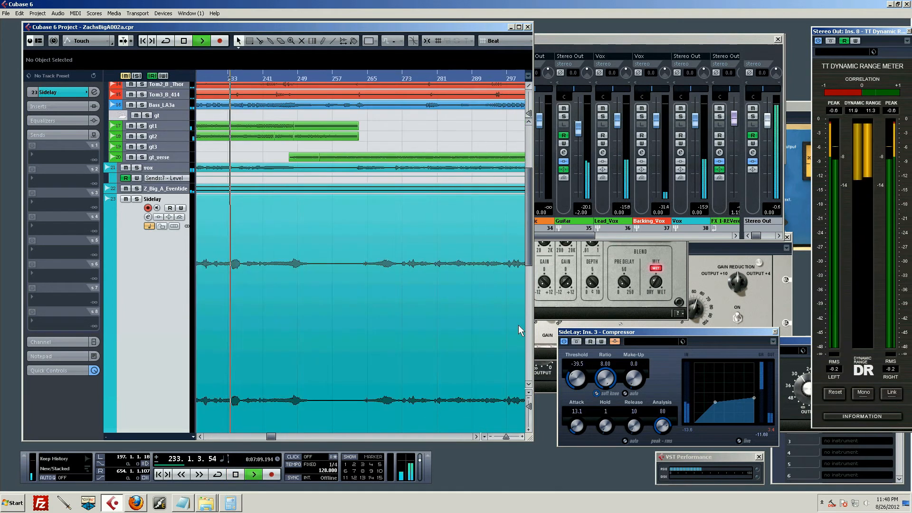
{"action": "key", "text": "space"}
{"action": "left_click_drag", "start_coordinate": [221, 78], "coordinate": [235, 178]}
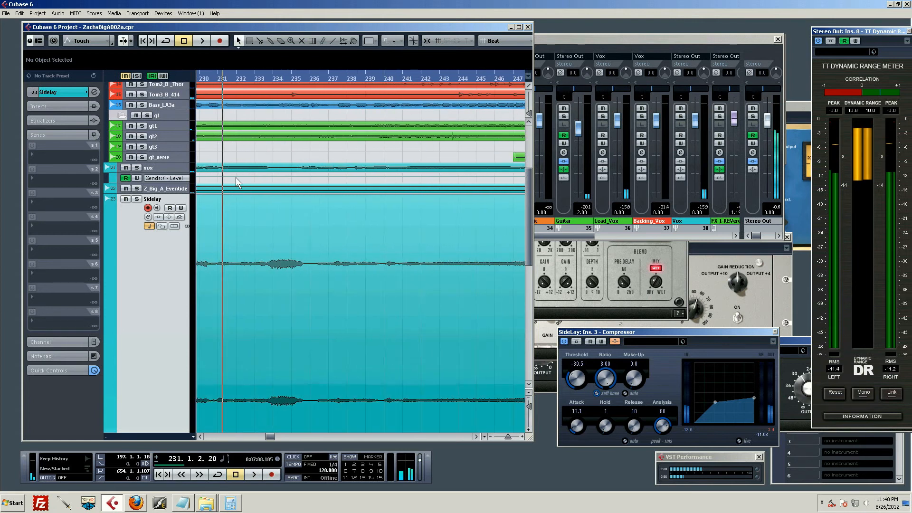
{"action": "key", "text": "3"}
{"action": "left_click", "coordinate": [264, 338]}
{"action": "left_click", "coordinate": [308, 343]}
{"action": "key", "text": "5"}
{"action": "left_click", "coordinate": [275, 326]}
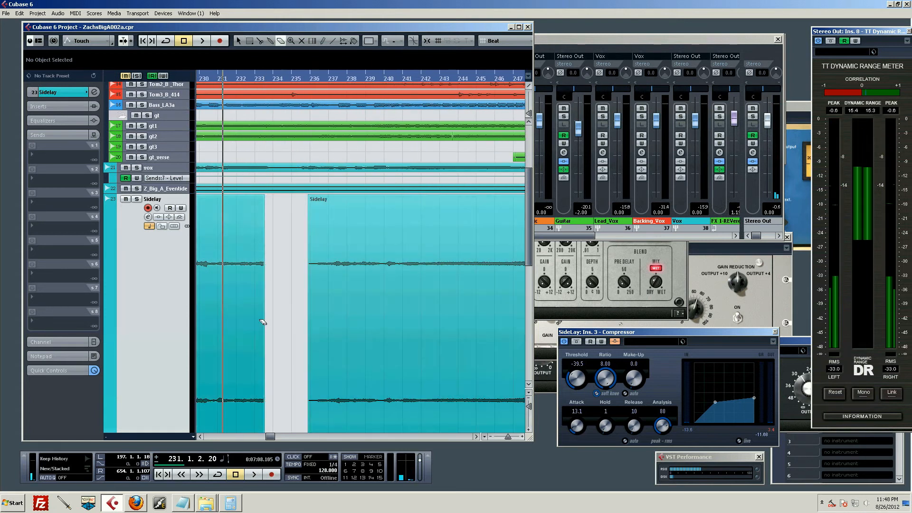
{"action": "key", "text": "ctrl+z"}
{"action": "left_click", "coordinate": [251, 312]}
{"action": "key", "text": "1"}
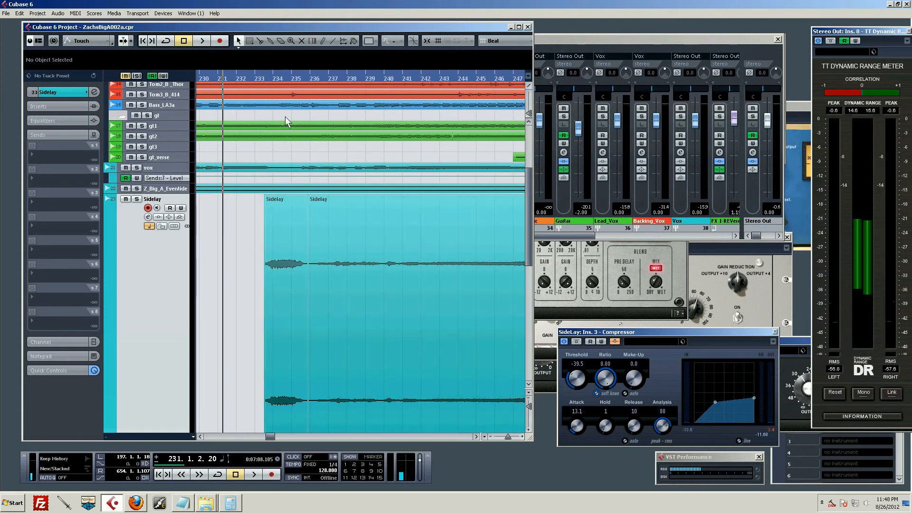
Step: Play from about bar 223, split the Sidelay clip at about bar 256, and erase the segment following the bar 233 burst
{"action": "left_click_drag", "start_coordinate": [289, 75], "coordinate": [262, 61]}
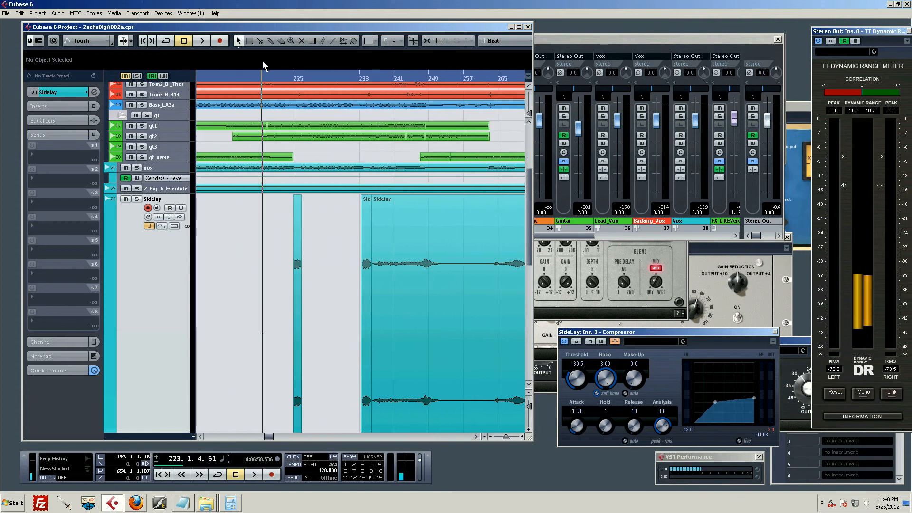
{"action": "key", "text": "space"}
{"action": "key", "text": "3"}
{"action": "left_click", "coordinate": [462, 350]}
{"action": "key", "text": "5"}
{"action": "left_click", "coordinate": [431, 346]}
{"action": "key", "text": "1"}
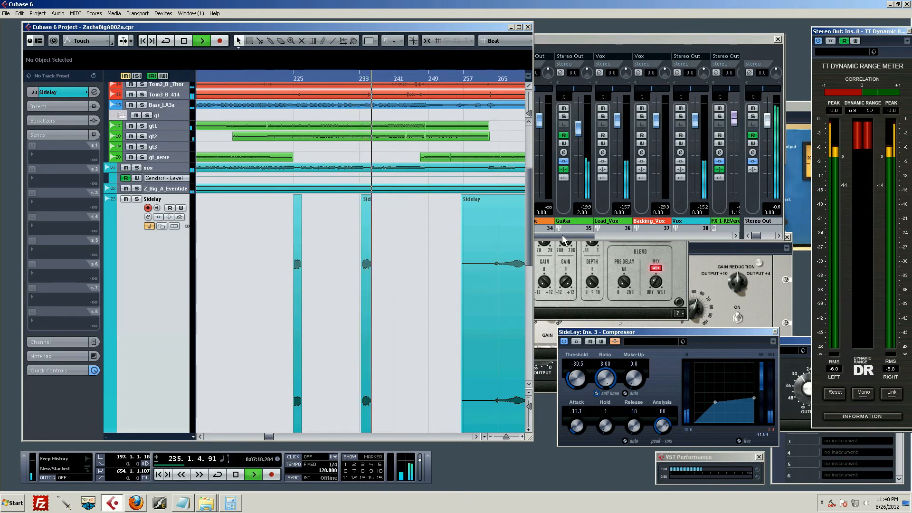
Step: Stop playback and inspect the remaining Sidelay waveform, placing the playhead at about bar 326
{"action": "left_click_drag", "start_coordinate": [563, 236], "coordinate": [621, 236]}
{"action": "left_click", "coordinate": [428, 322]}
{"action": "scroll", "coordinate": [447, 332], "scroll_direction": "down", "scroll_amount": 4}
{"action": "key", "text": "space"}
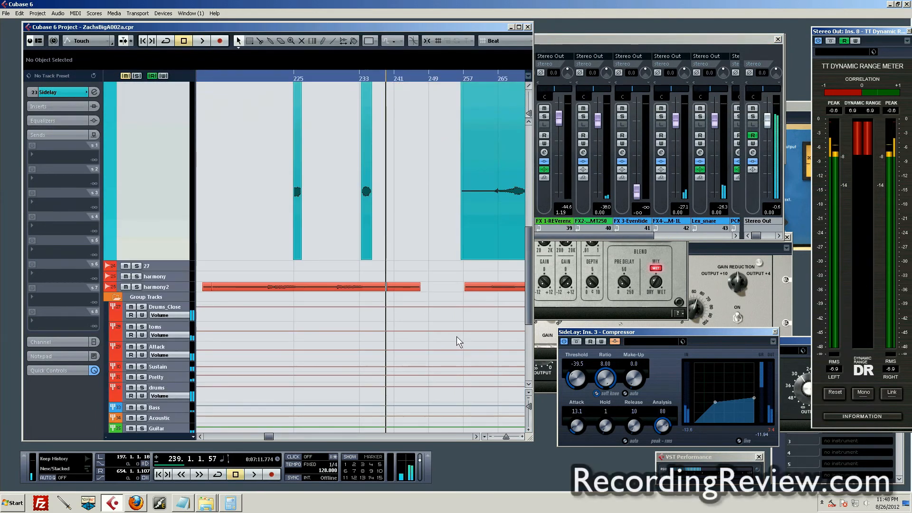
{"action": "left_click", "coordinate": [475, 437]}
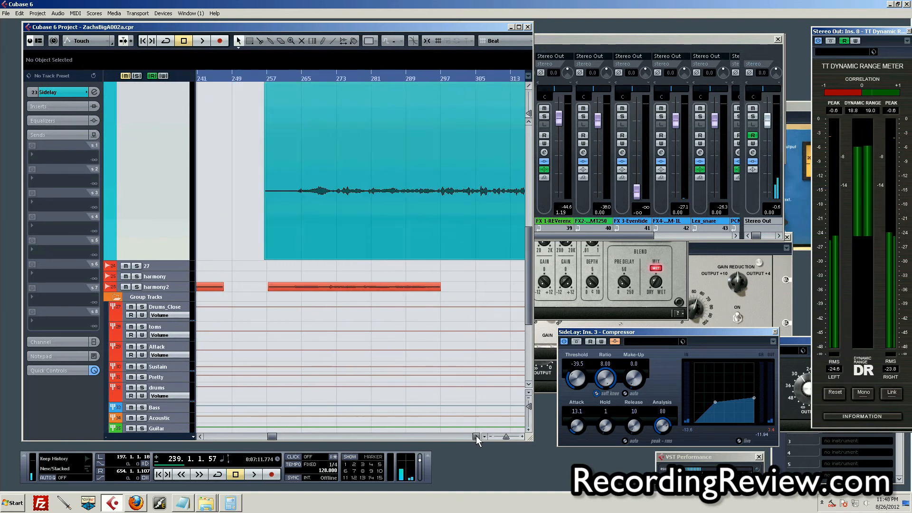
{"action": "scroll", "coordinate": [378, 171], "scroll_direction": "up", "scroll_amount": 5}
{"action": "left_click", "coordinate": [400, 76]}
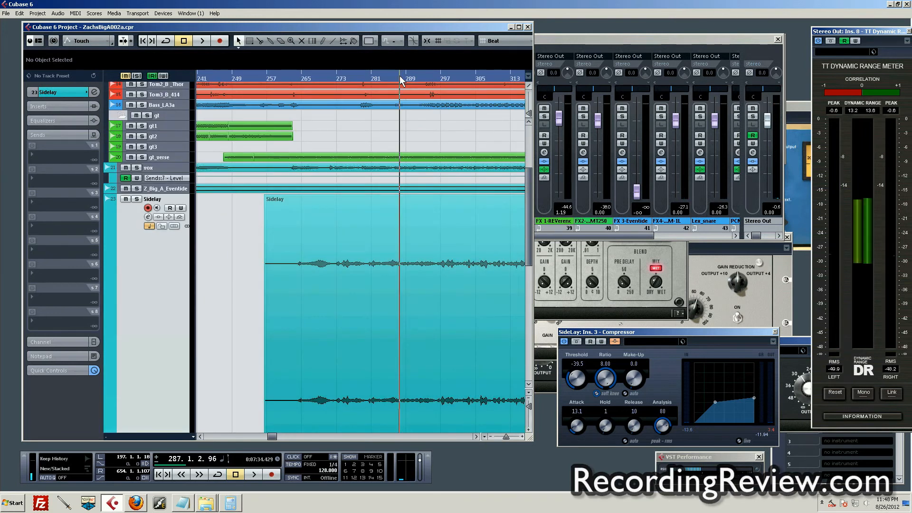
{"action": "left_click_drag", "start_coordinate": [400, 76], "coordinate": [338, 220]}
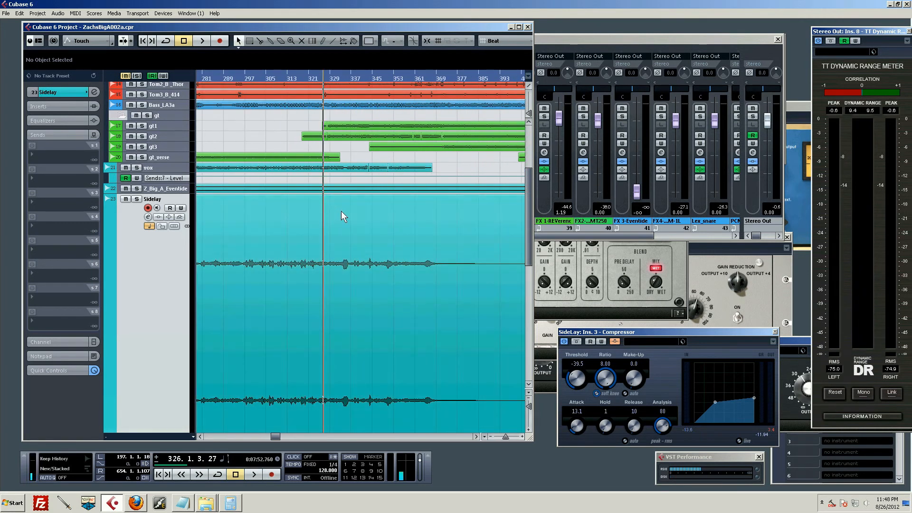